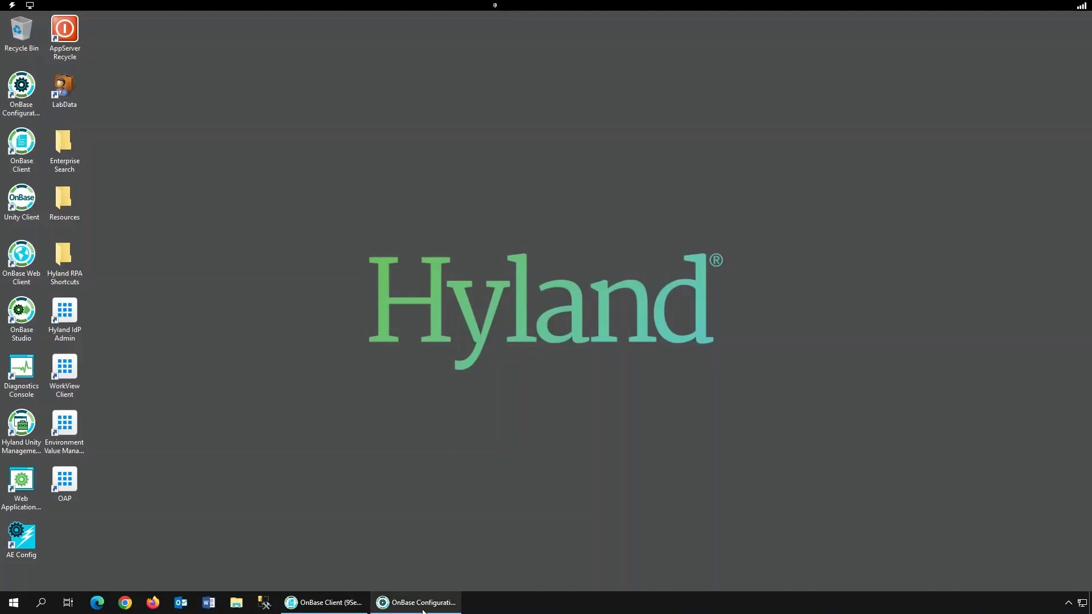
In OnBase Configuration's User Groups / Rights, view the MANAGER group's product rights
left_click(421, 608)
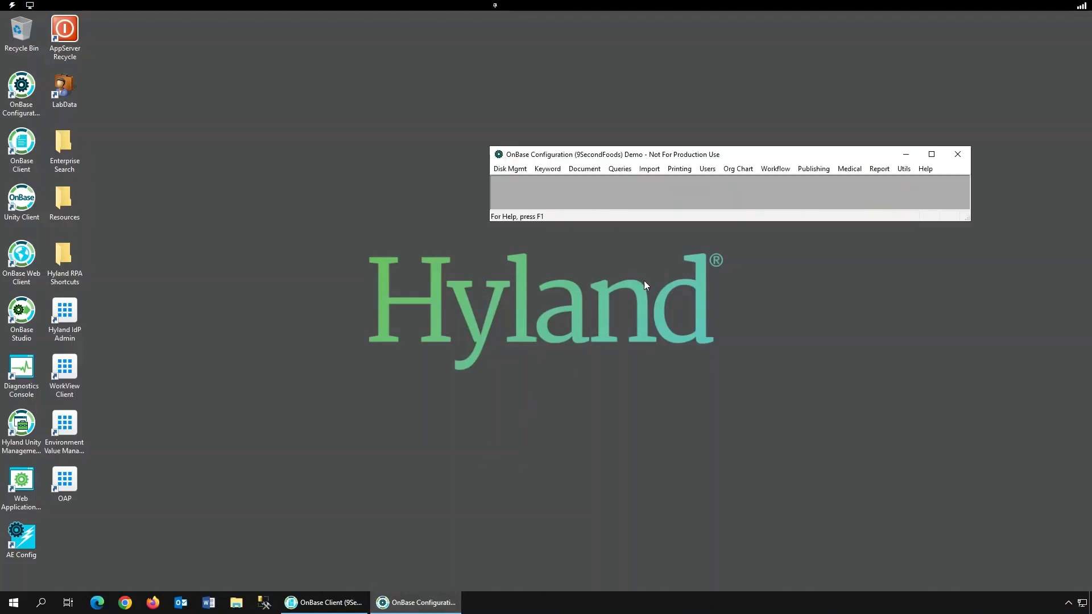
left_click(707, 169)
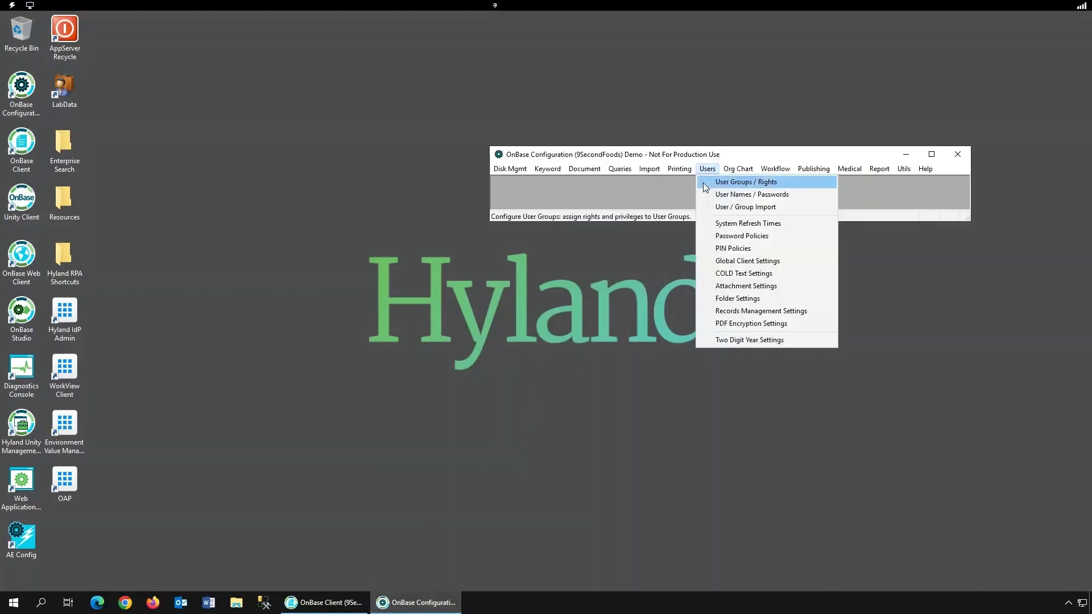
left_click(704, 183)
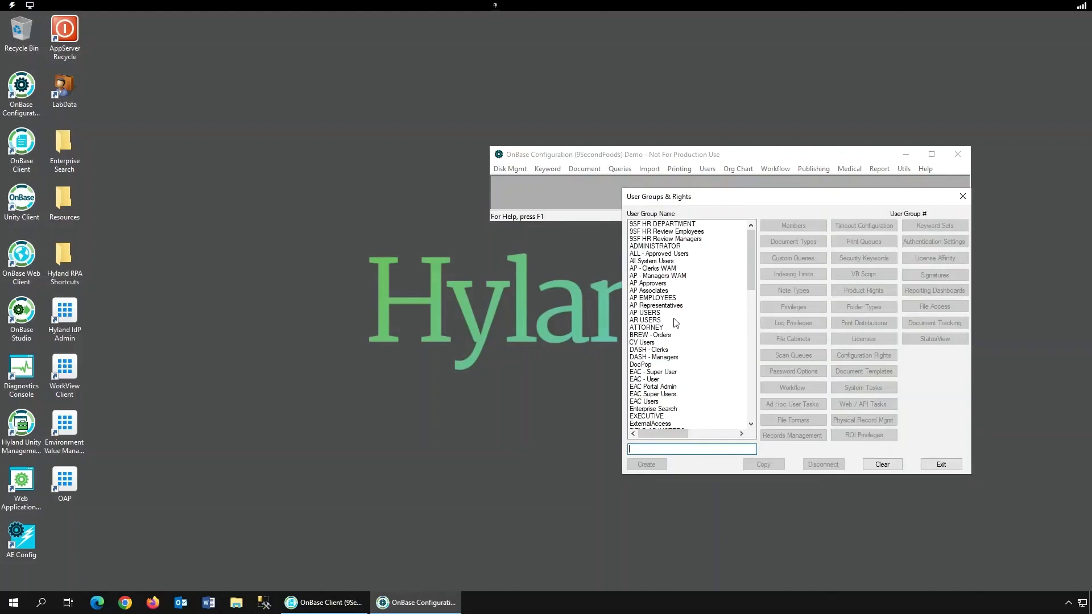
scroll(677, 327, "down", 3)
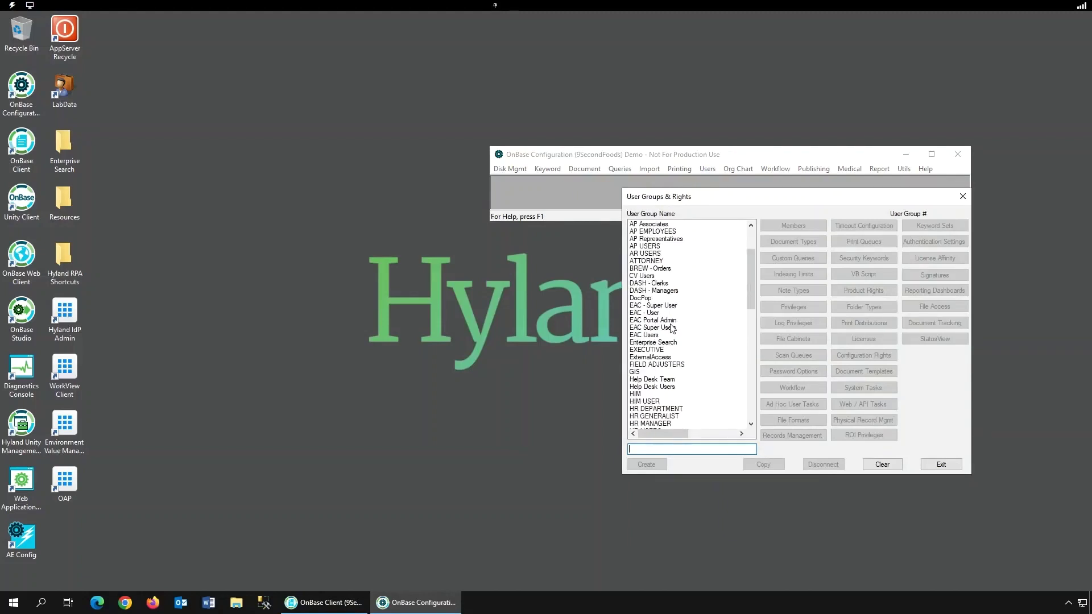
scroll(672, 328, "down", 6)
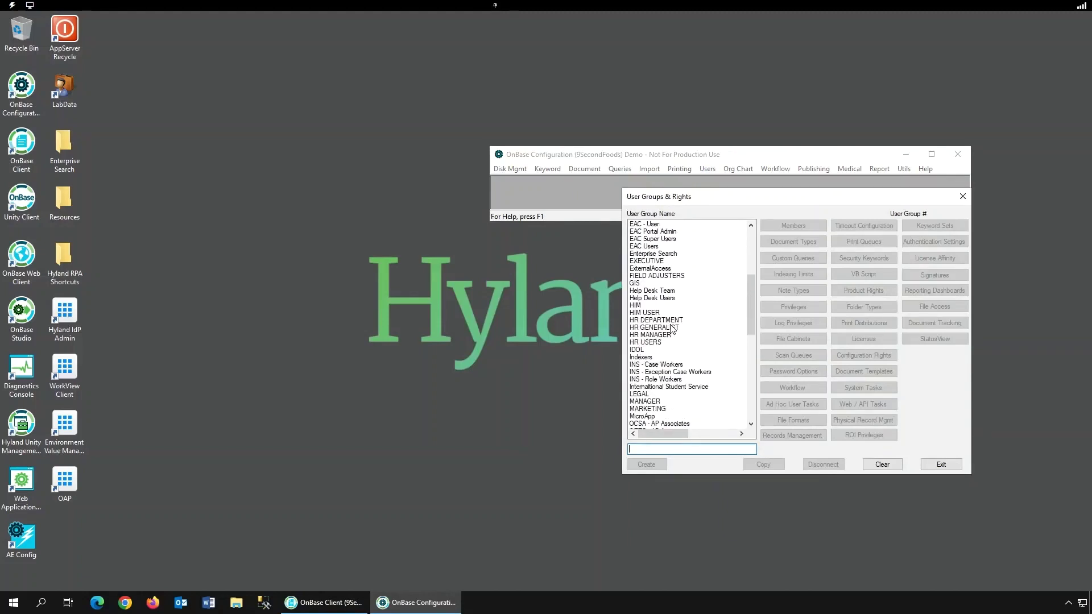
left_click(646, 357)
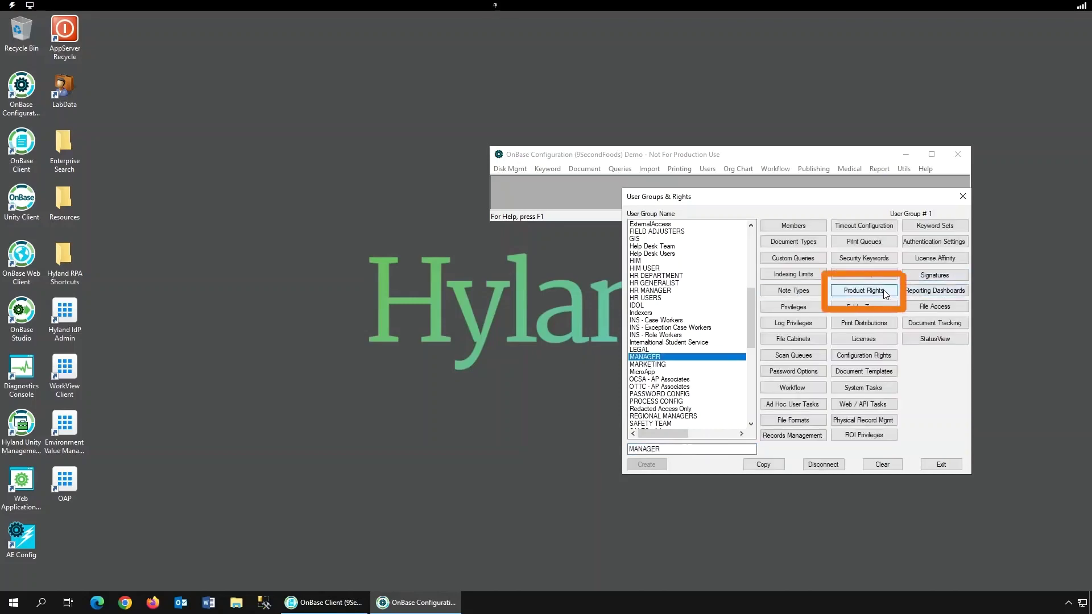
left_click(863, 290)
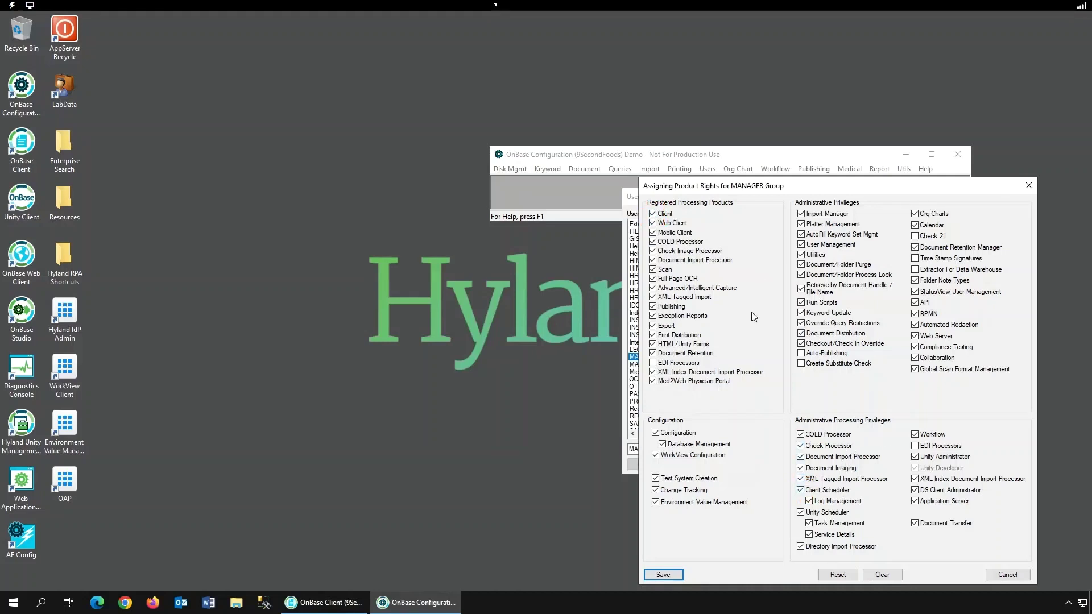
Close product rights and OnBase Configuration unchanged, resetting the application servers' cache
left_click(1019, 575)
left_click(963, 196)
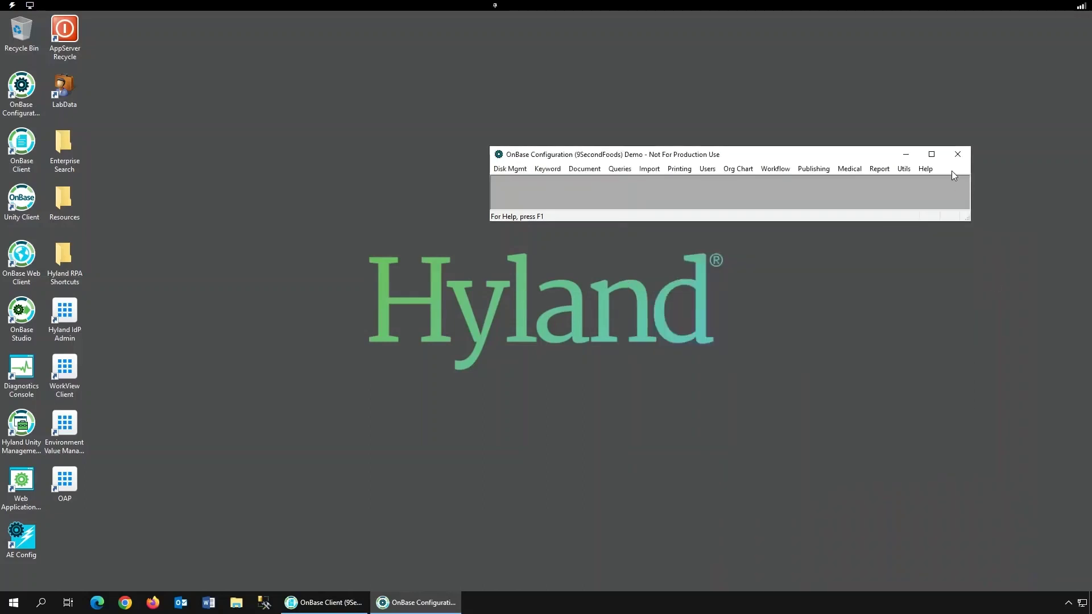
left_click(958, 155)
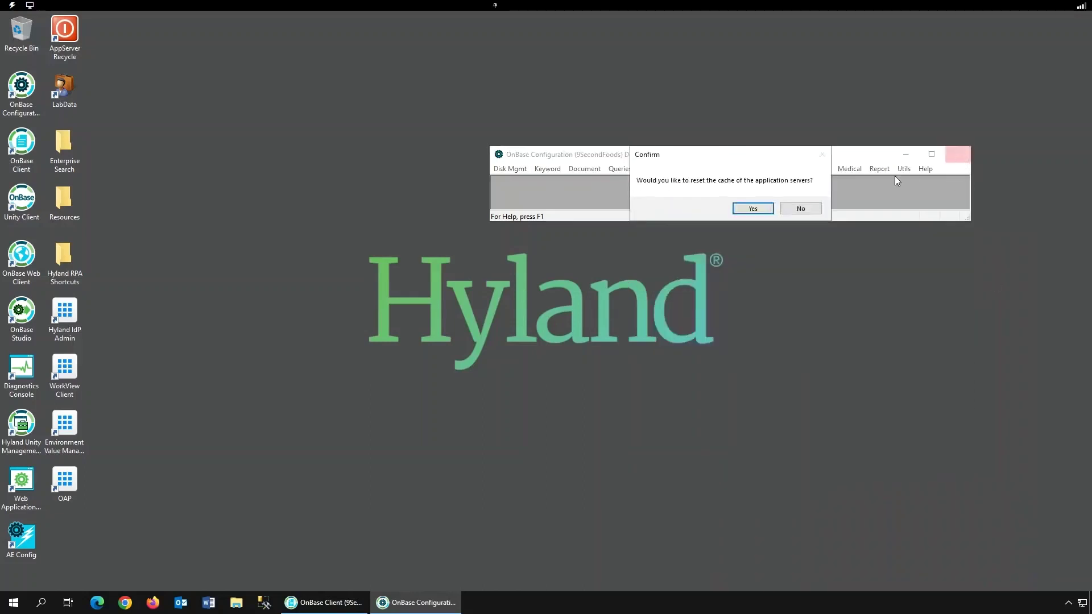
left_click(755, 209)
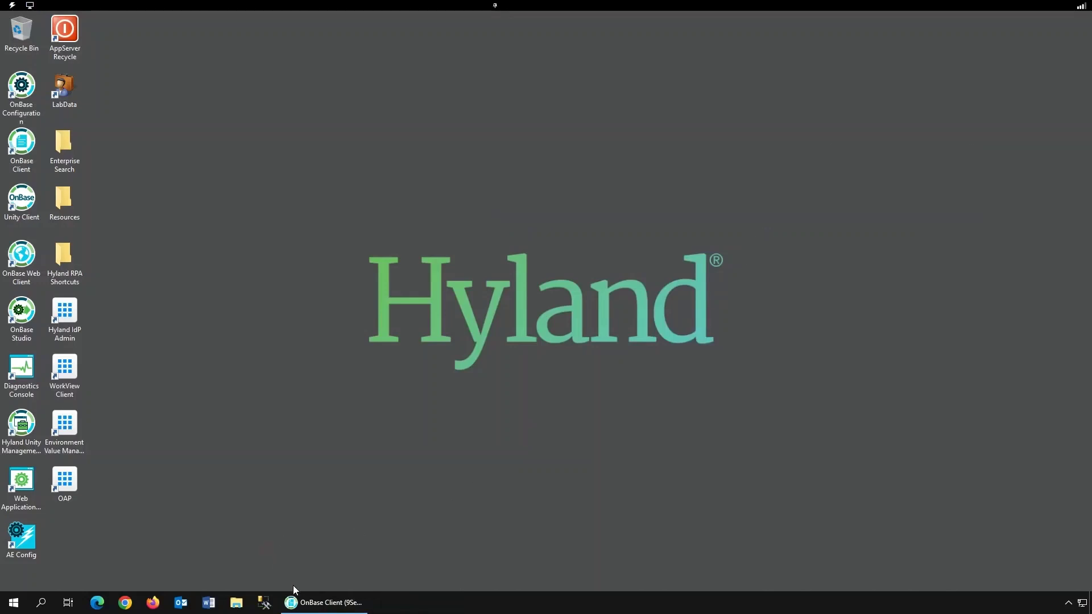
In OnBase Client's Processing > Scan/Index, list the batches of the AP - Vendor Invoices queue
left_click(293, 602)
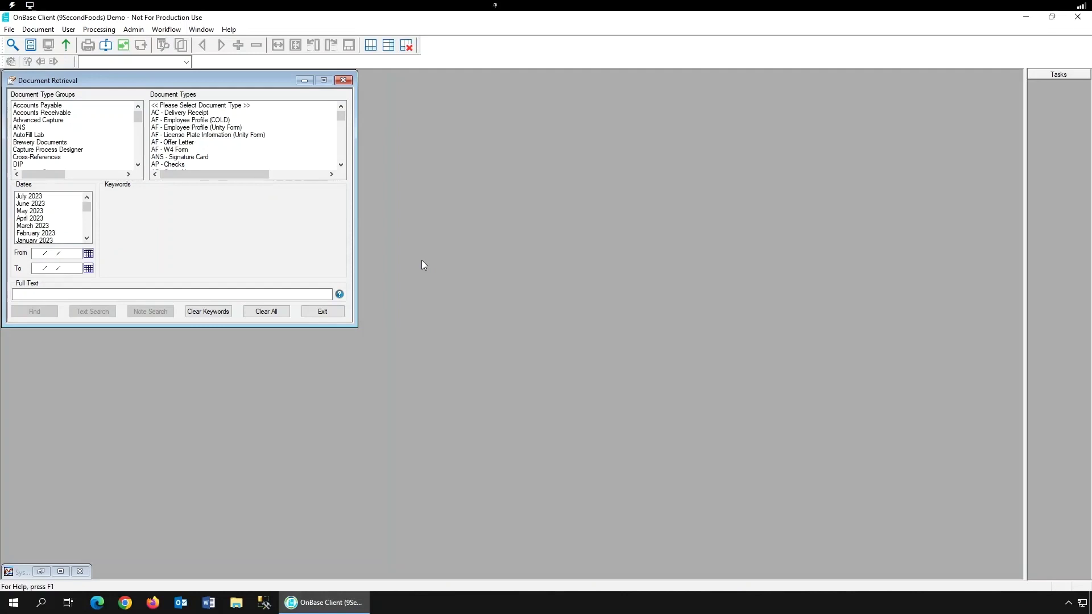
left_click(99, 30)
left_click(113, 45)
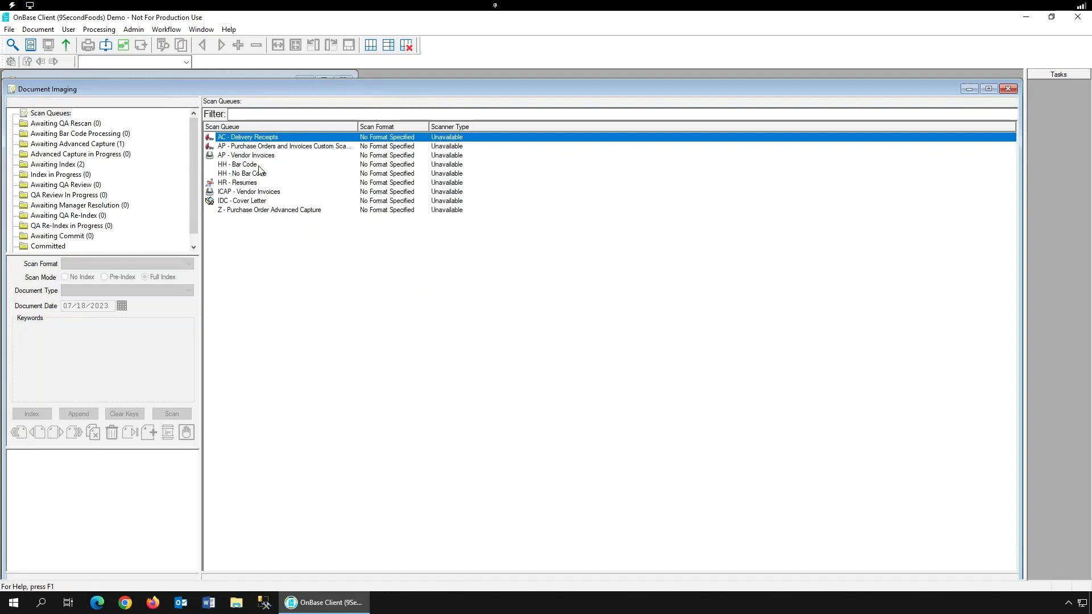
left_click(239, 154)
double_click(239, 155)
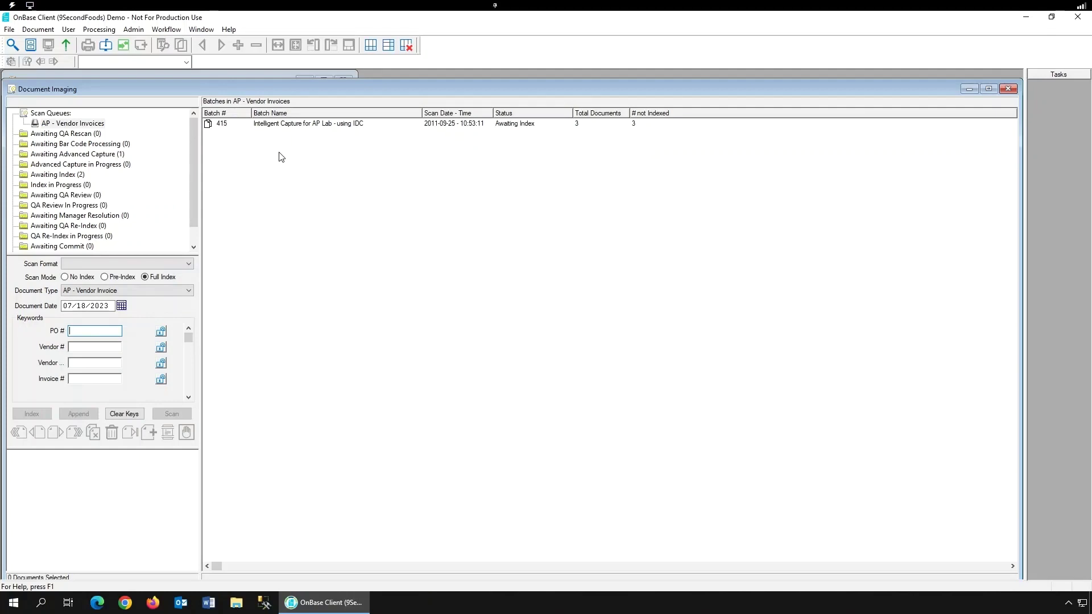
Schedule a sweep of the AP - Vendor Invoices batches on workstation EP5mLODMASTER (AUTO)
right_click(255, 123)
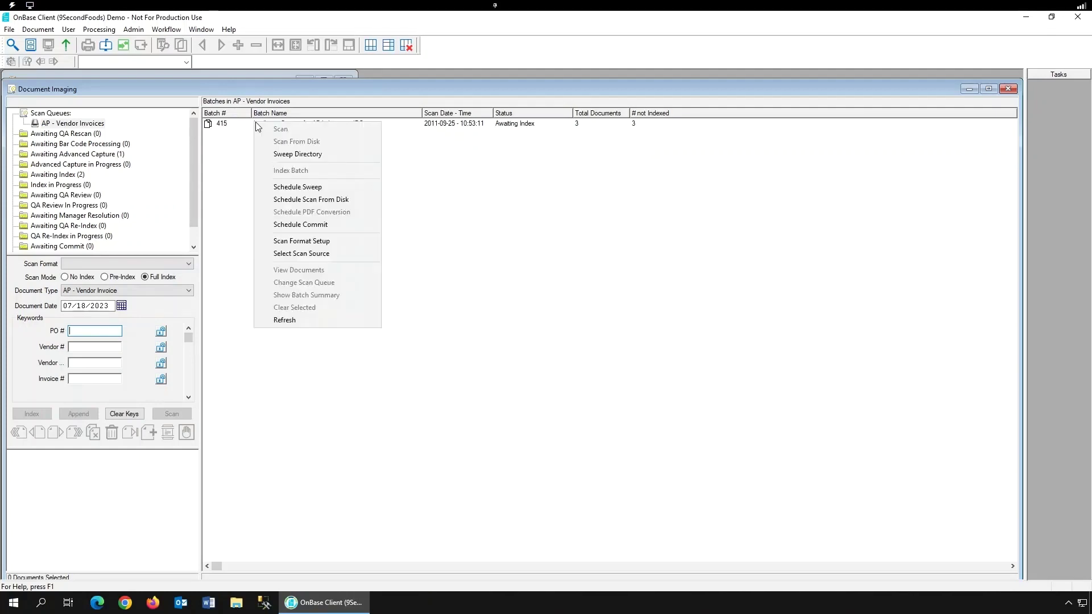
left_click(289, 188)
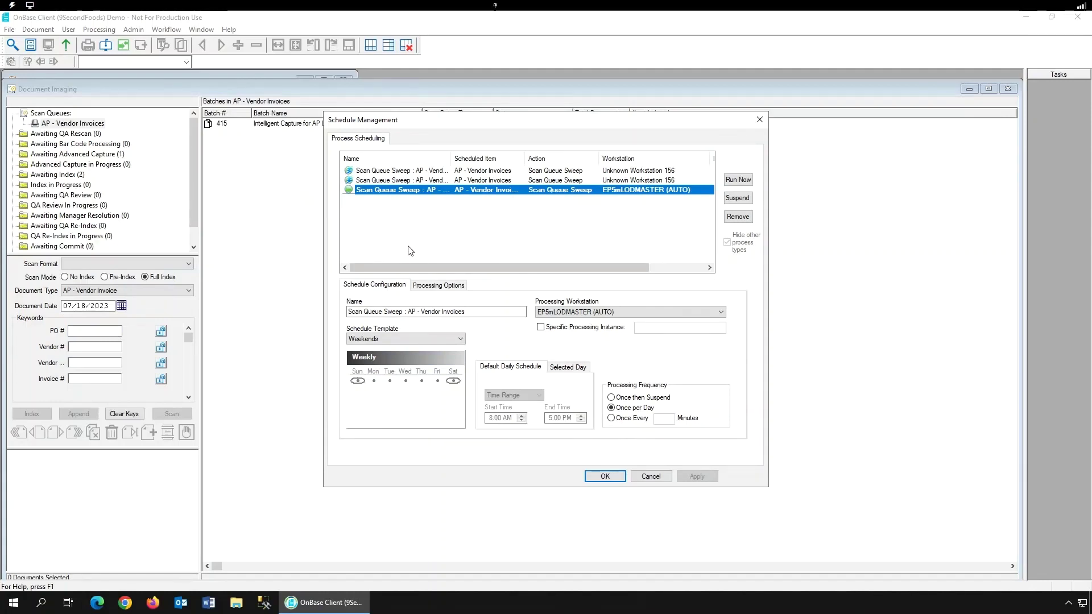
left_click(460, 313)
left_click(473, 312)
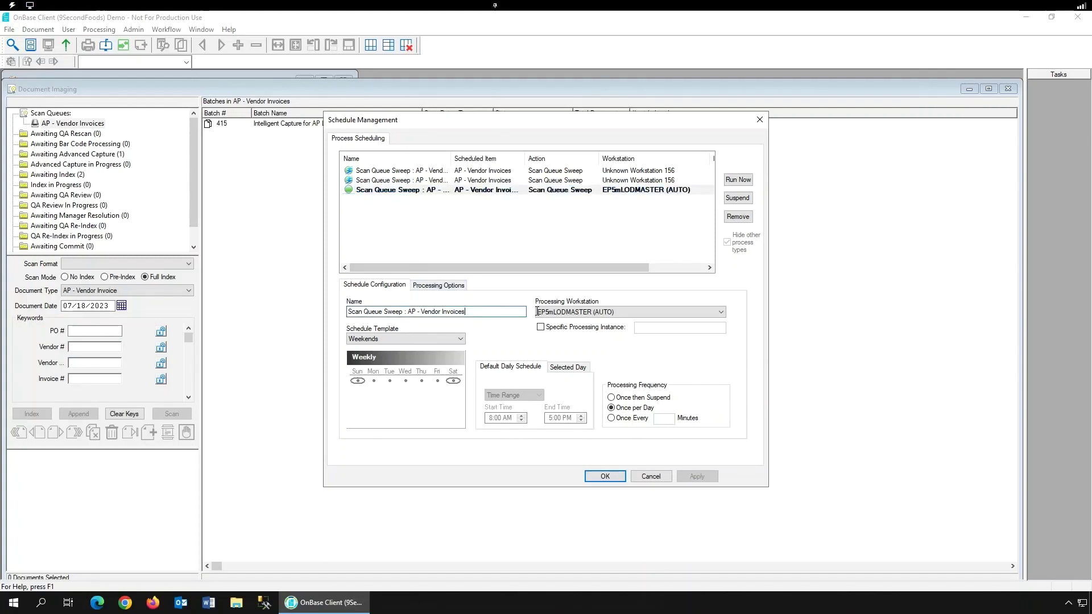
left_click(647, 316)
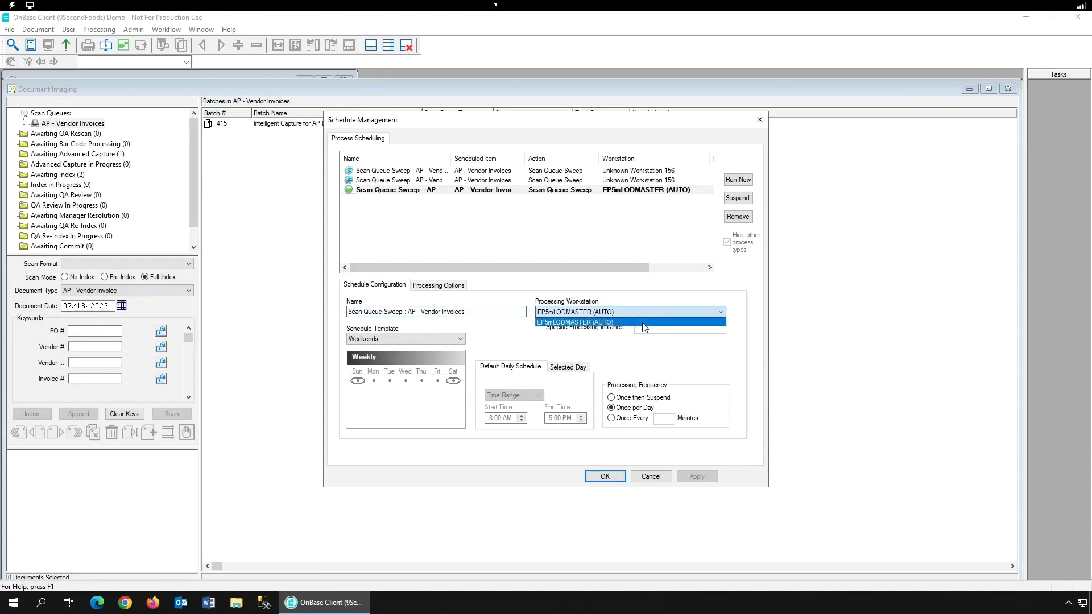
left_click(604, 333)
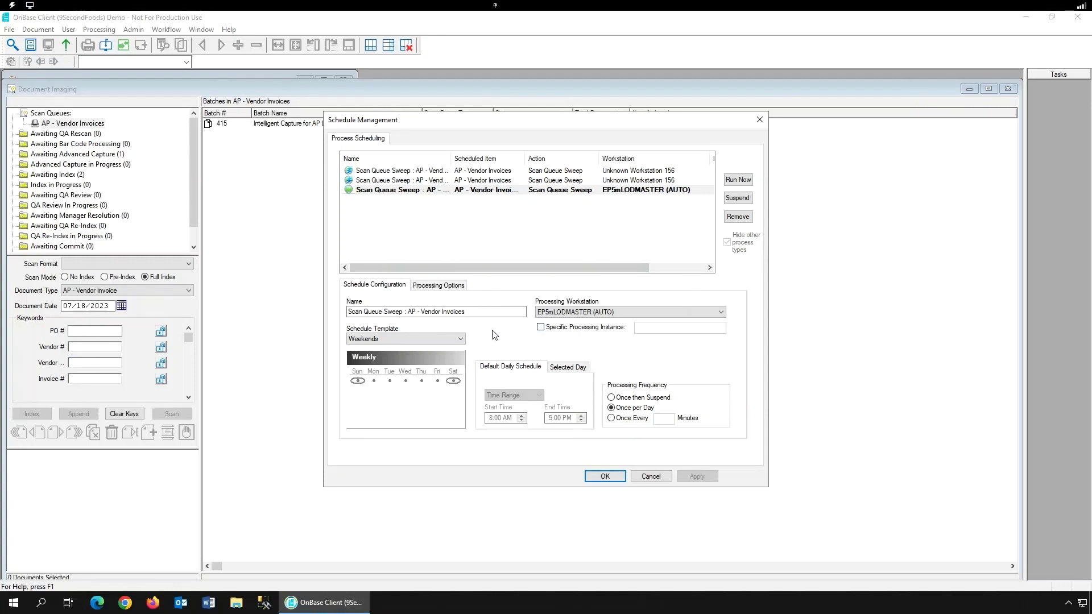
Switch the template to <Custom Schedule>, keep Weekly, and replace Sunday and Saturday with Monday
left_click(446, 339)
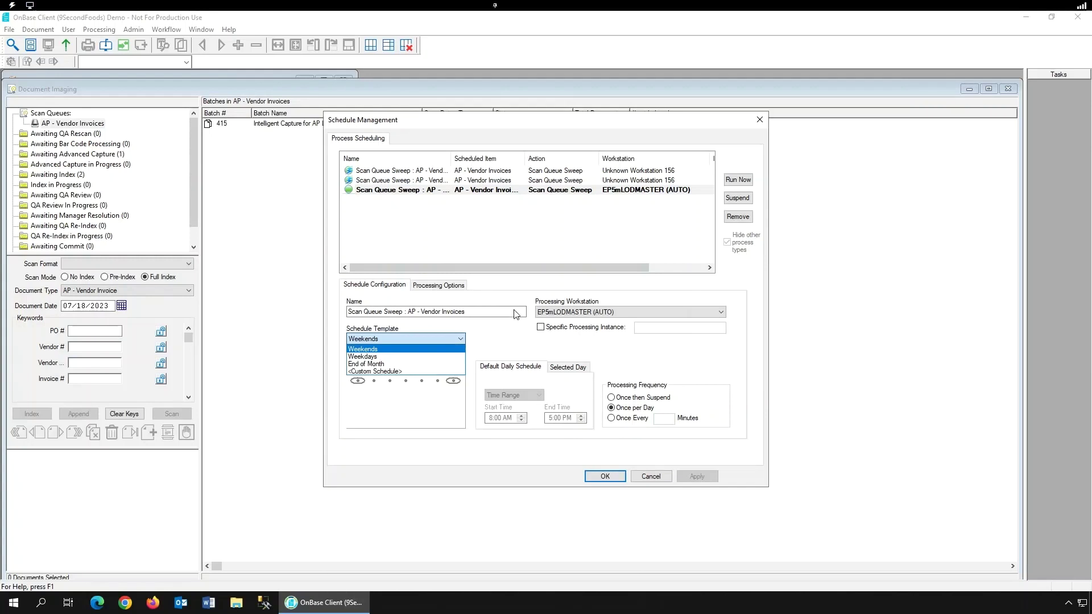
left_click(420, 372)
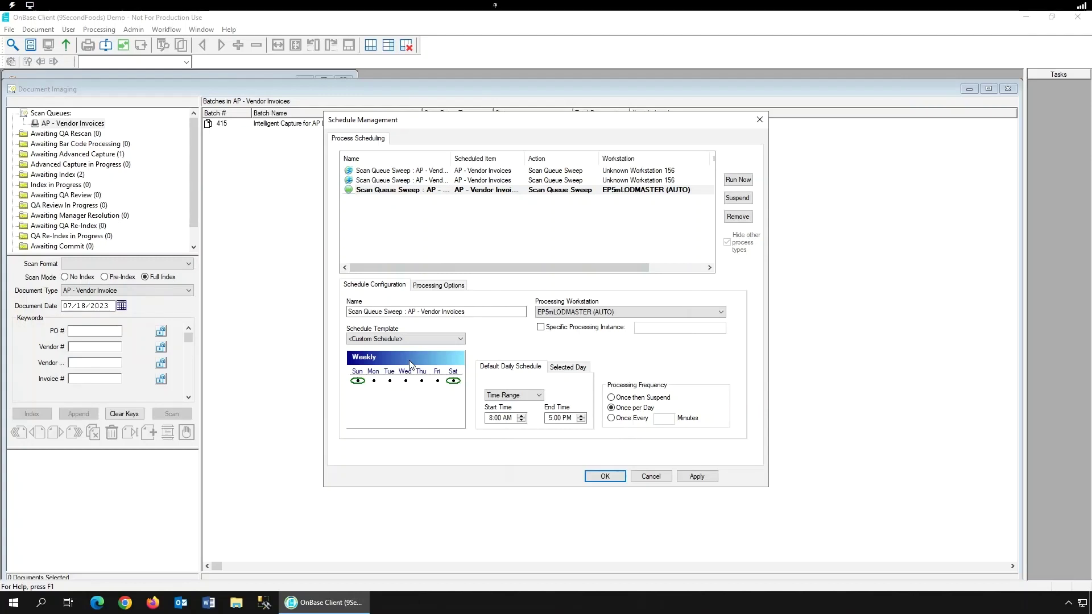
left_click(404, 361)
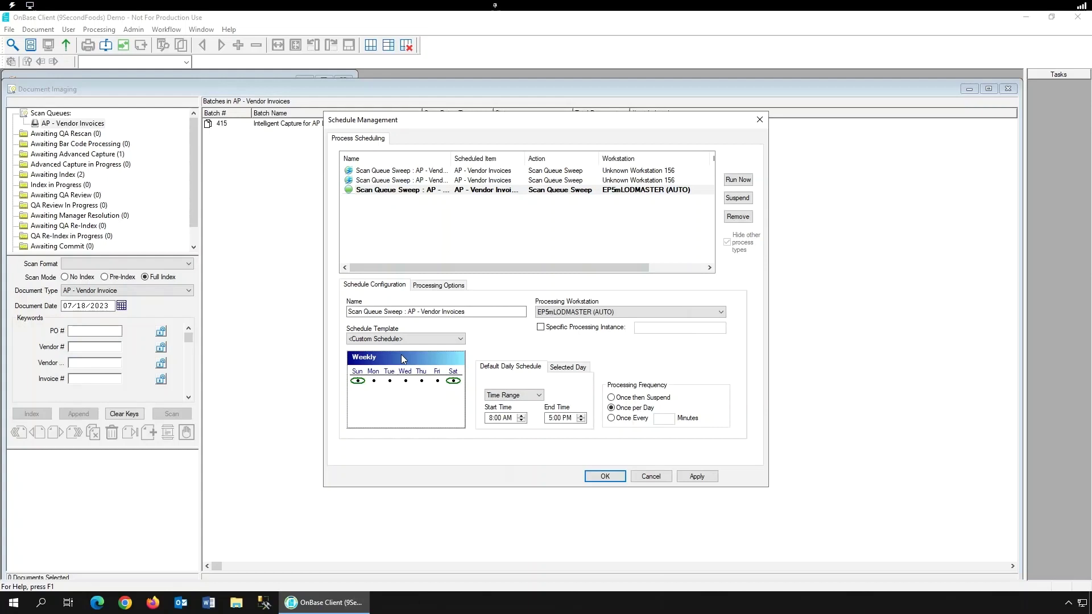
left_click(370, 358)
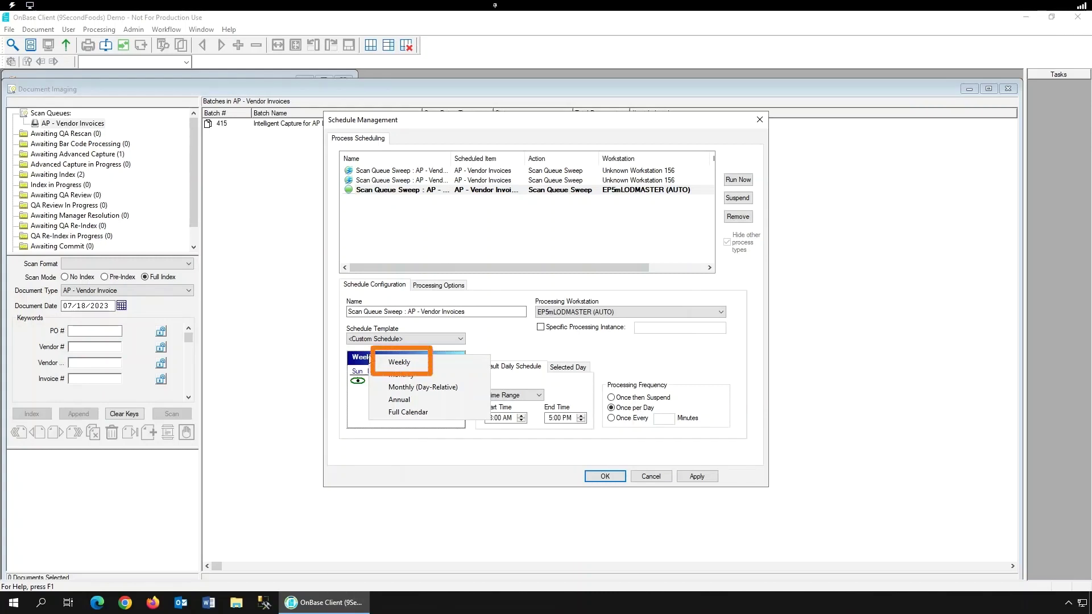
left_click(415, 360)
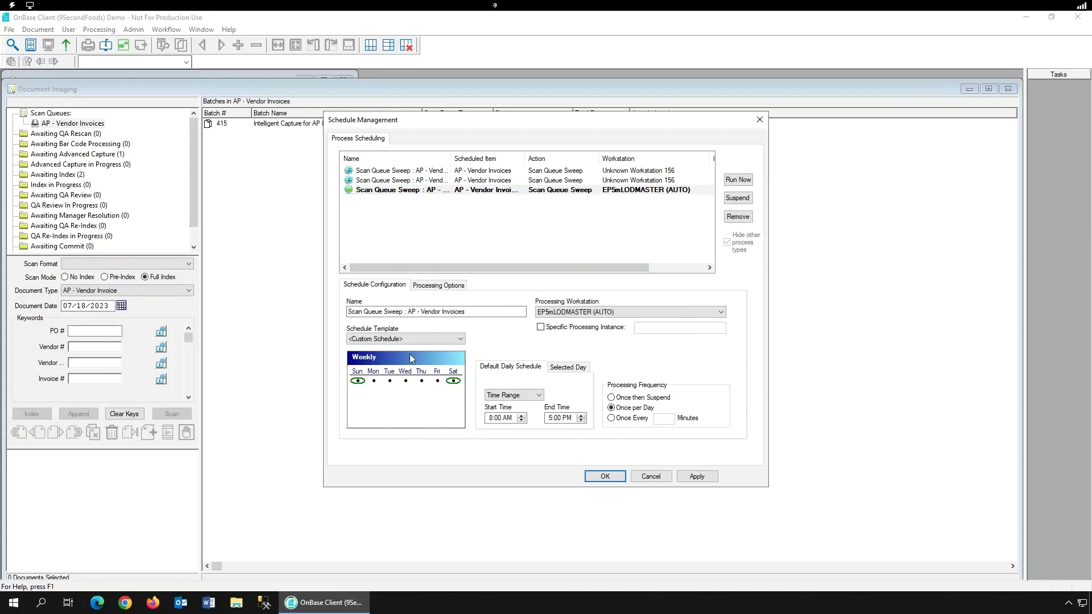
left_click(365, 380)
left_click(374, 381)
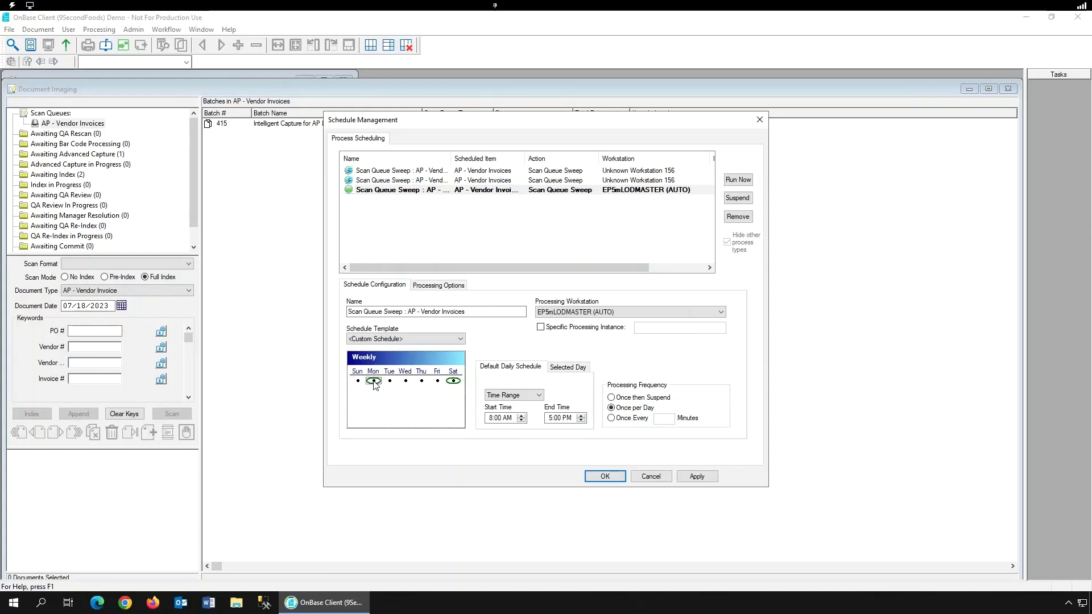
left_click(455, 381)
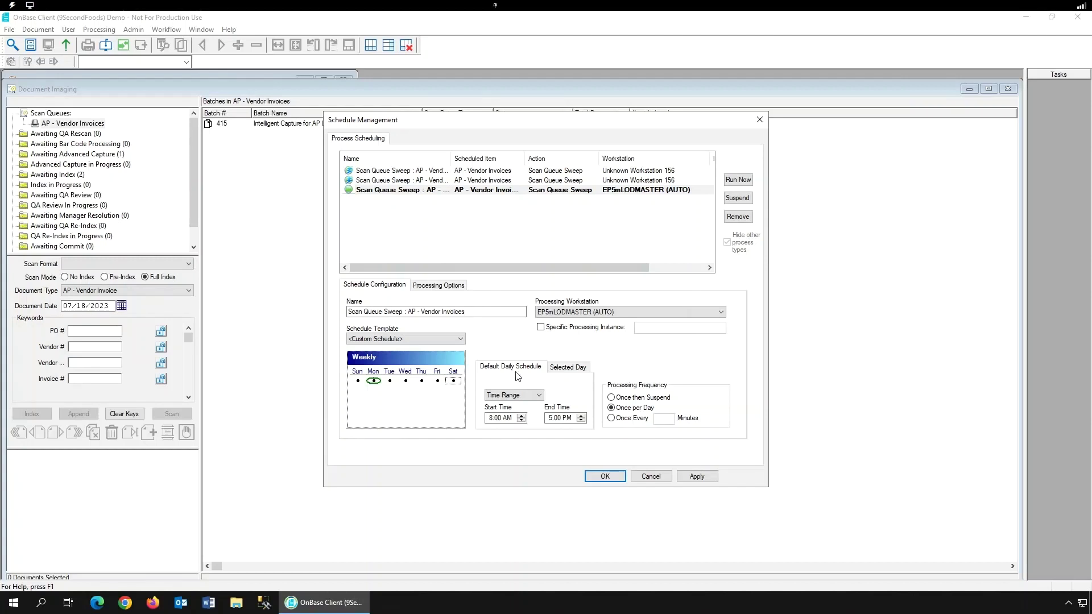
Change the Default Daily Schedule from Time Range to Specific Time at 8:00 AM
left_click(514, 395)
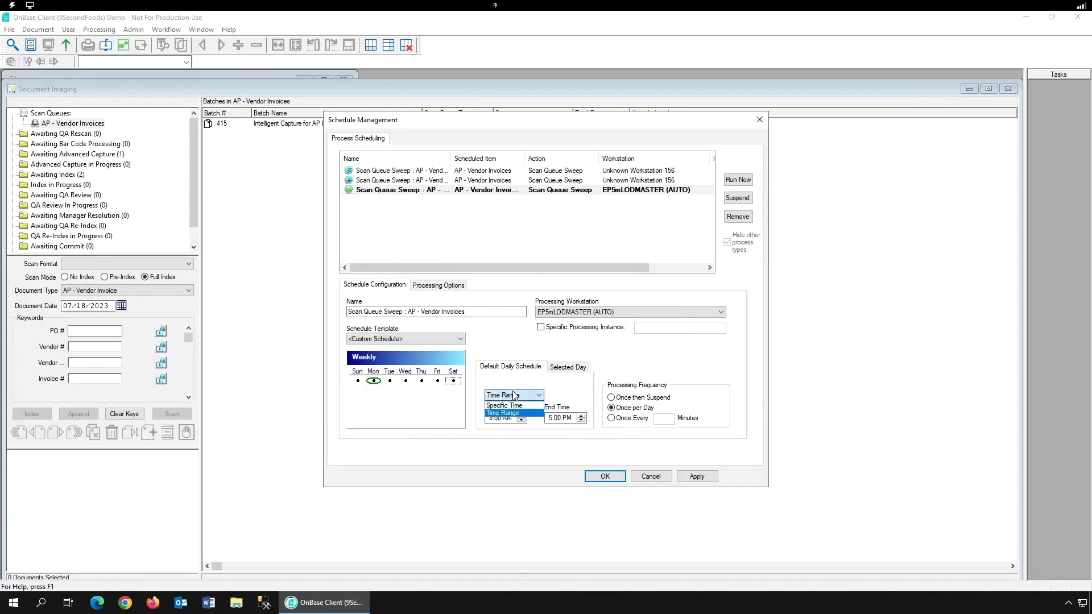
left_click(513, 373)
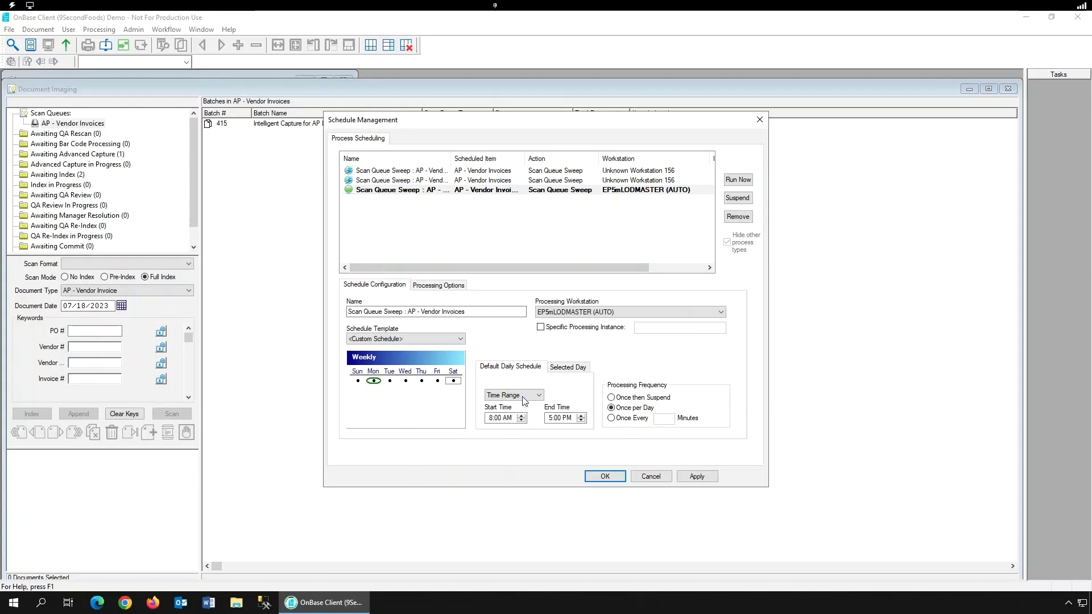
left_click(517, 395)
left_click(521, 406)
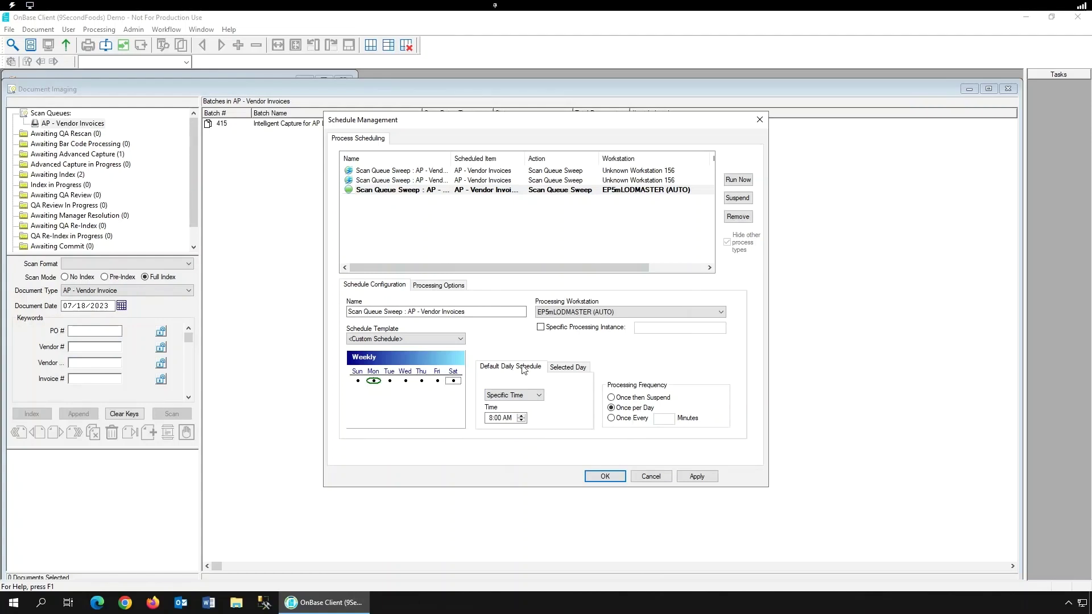
left_click(561, 369)
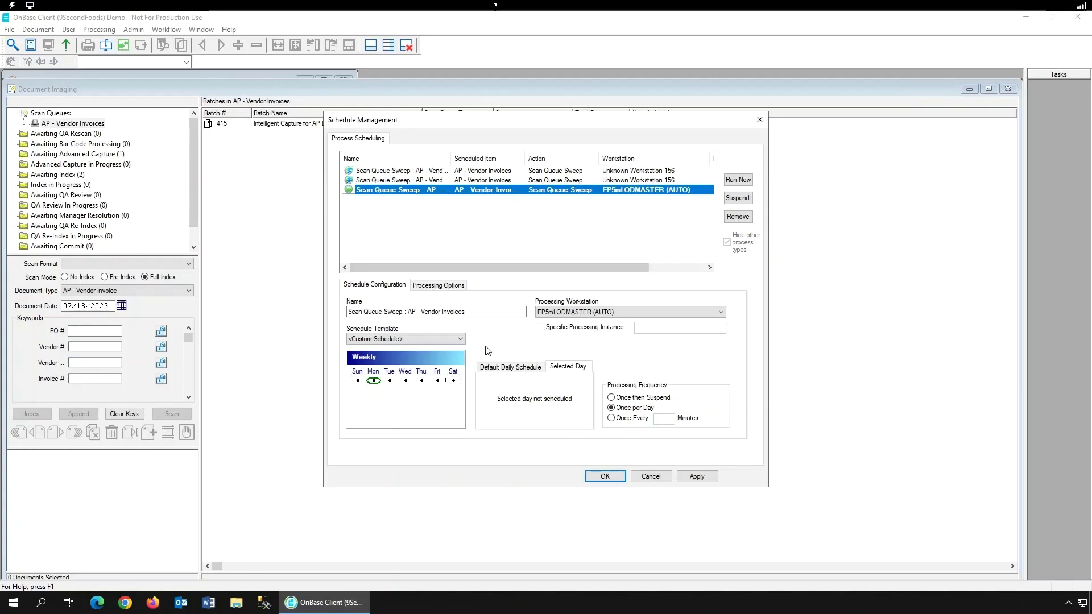
Select Monday, tick Override default settings, and keep it on Specific Time 8:00 AM
left_click(374, 382)
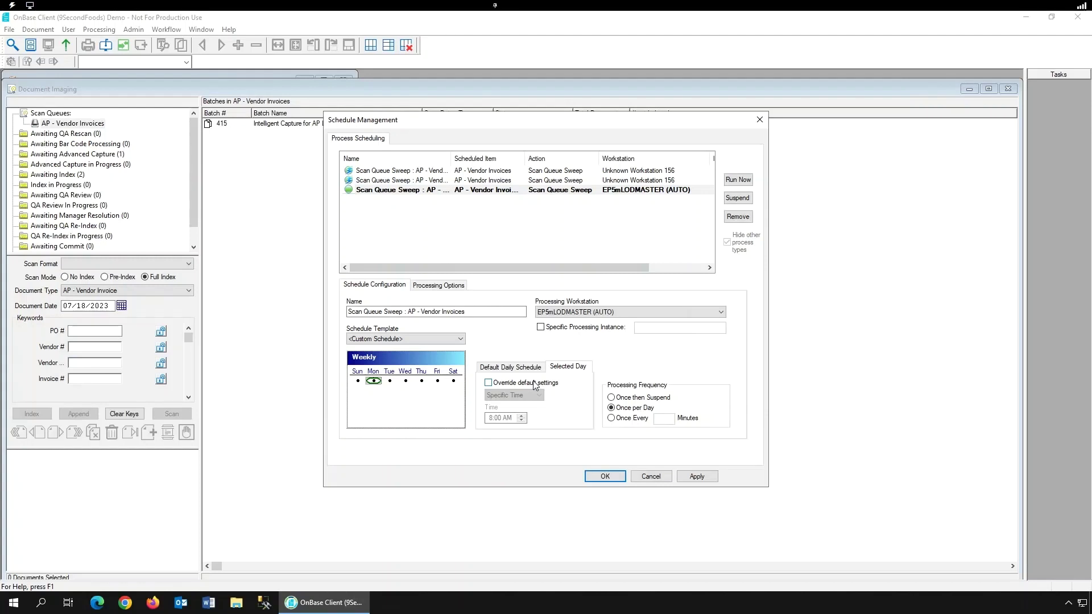
left_click(488, 383)
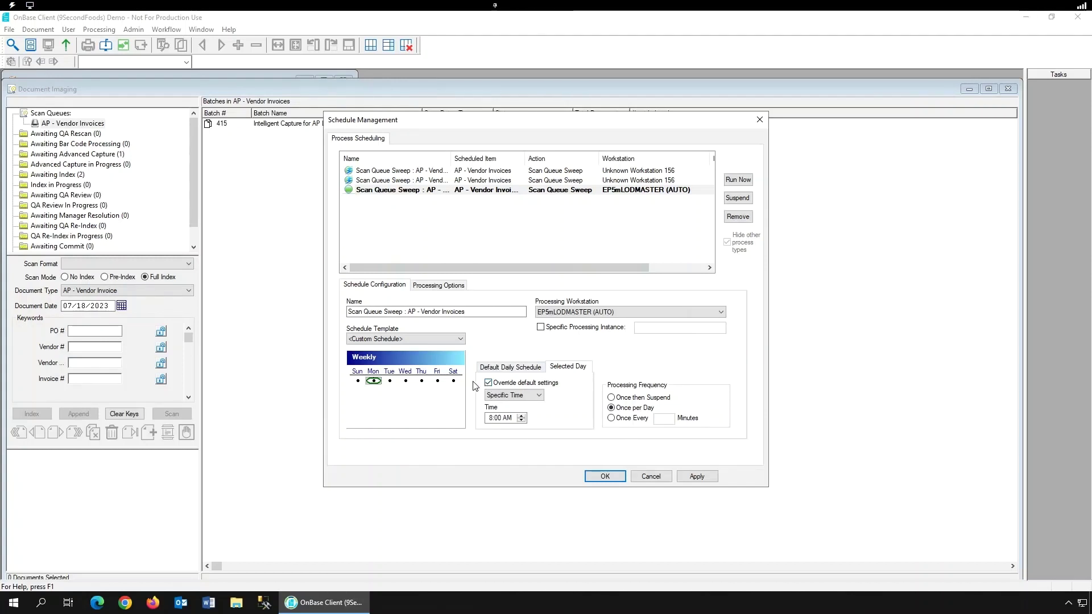
left_click(505, 396)
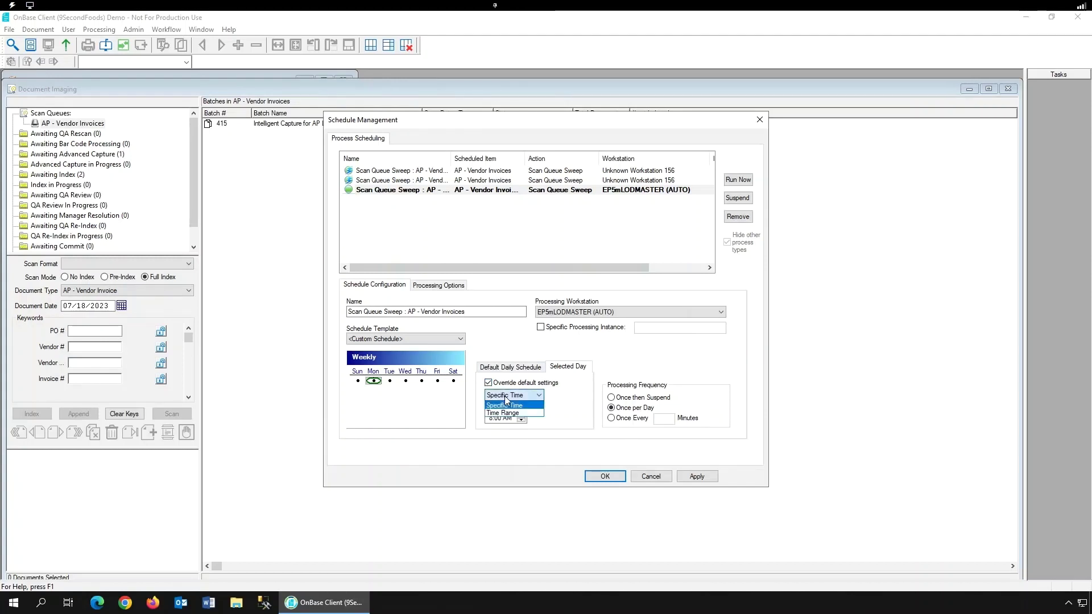
left_click(506, 404)
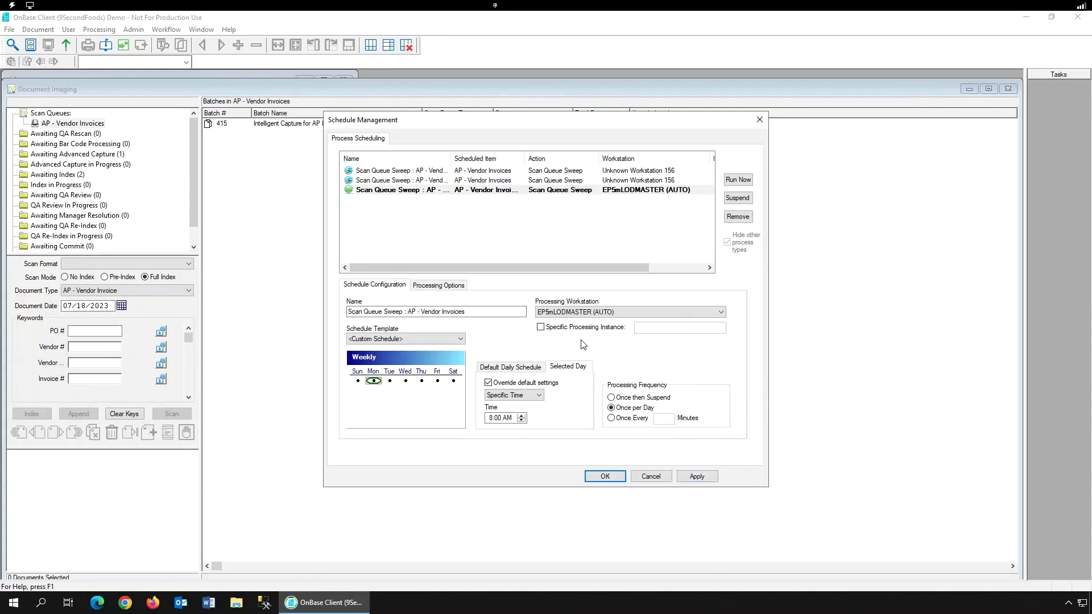
Close Schedule Management, then inspect the Weekends template under Processing > Scheduler > Schedule Templates
key("Escape")
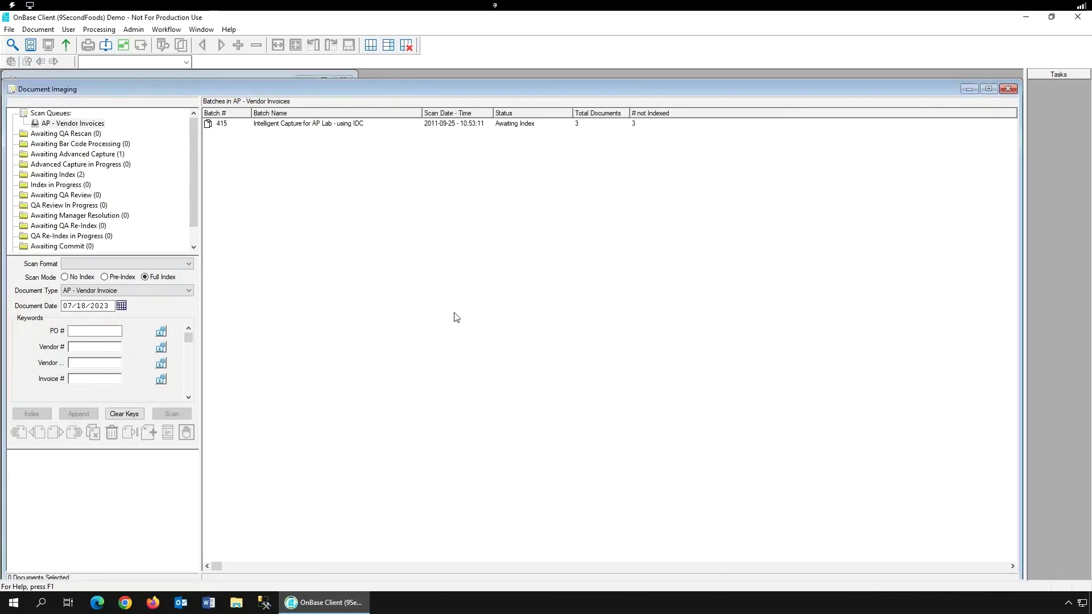
left_click(103, 32)
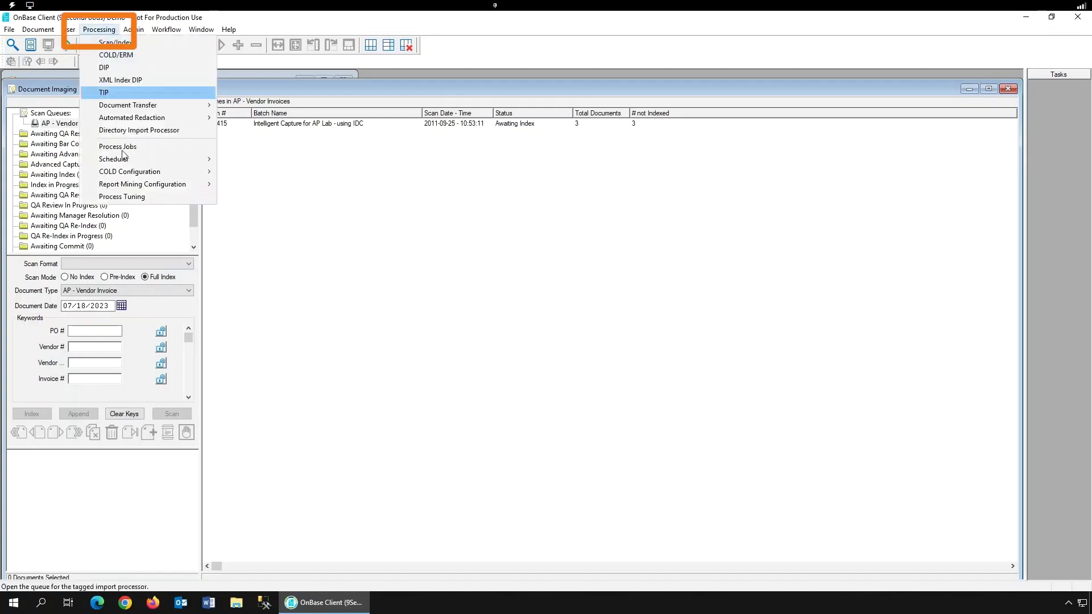
mouse_move(127, 162)
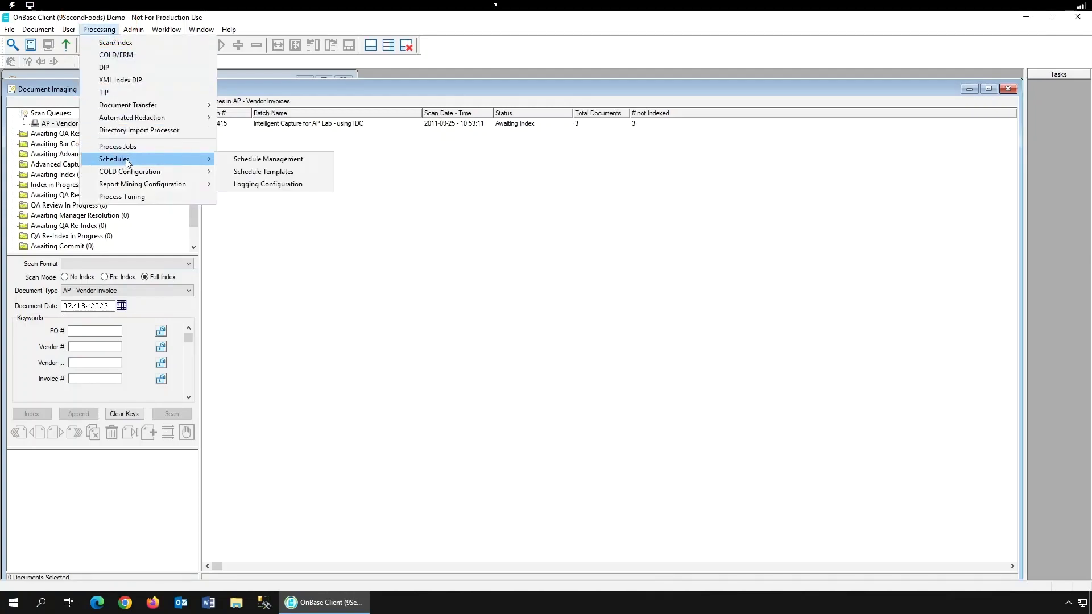
left_click(265, 175)
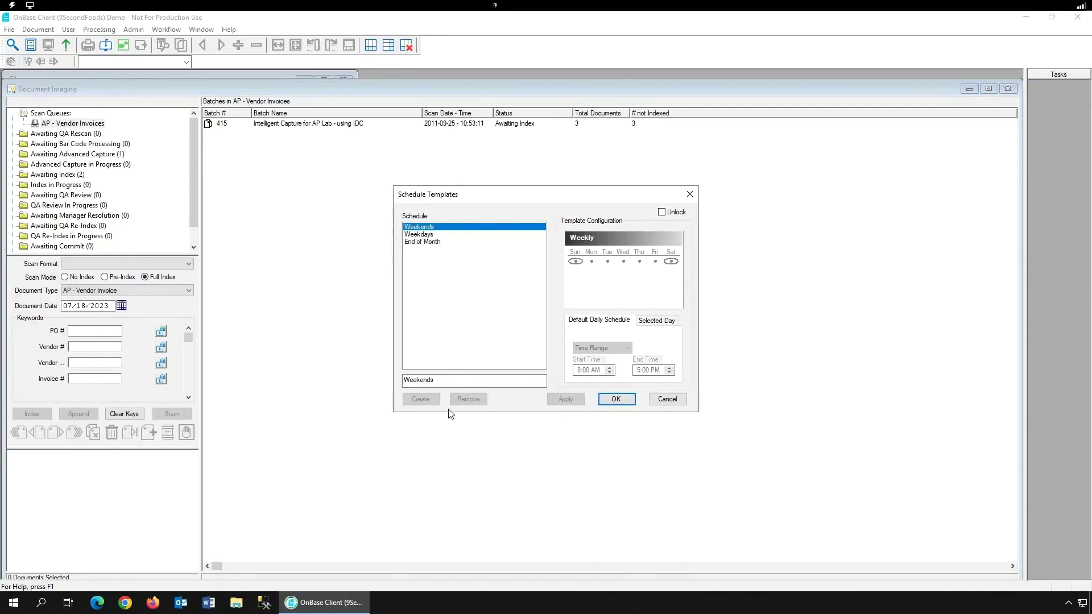
left_click_drag(436, 380, 398, 381)
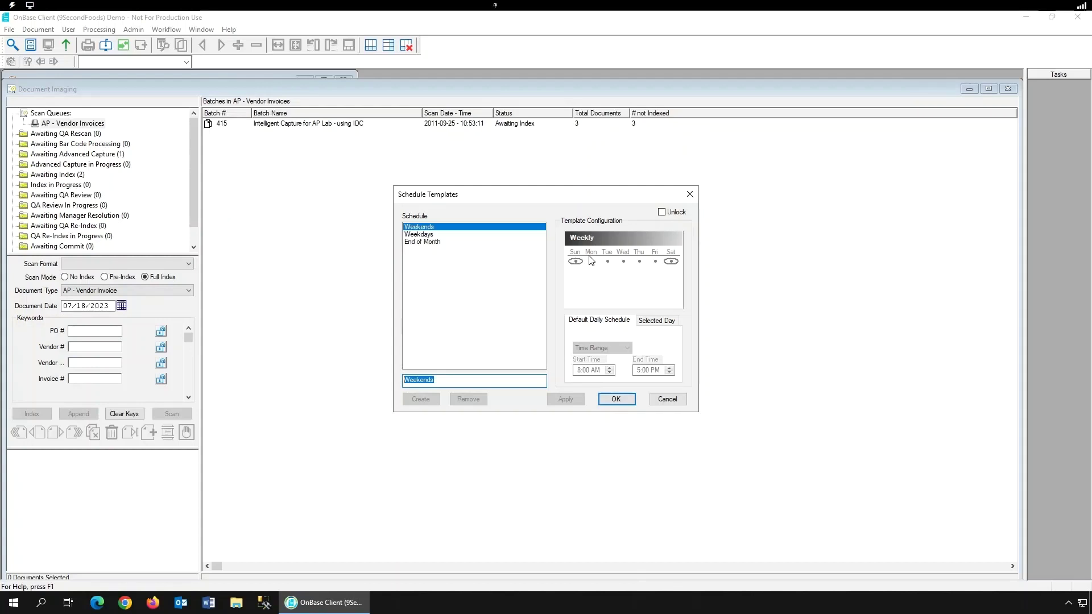
left_click(690, 194)
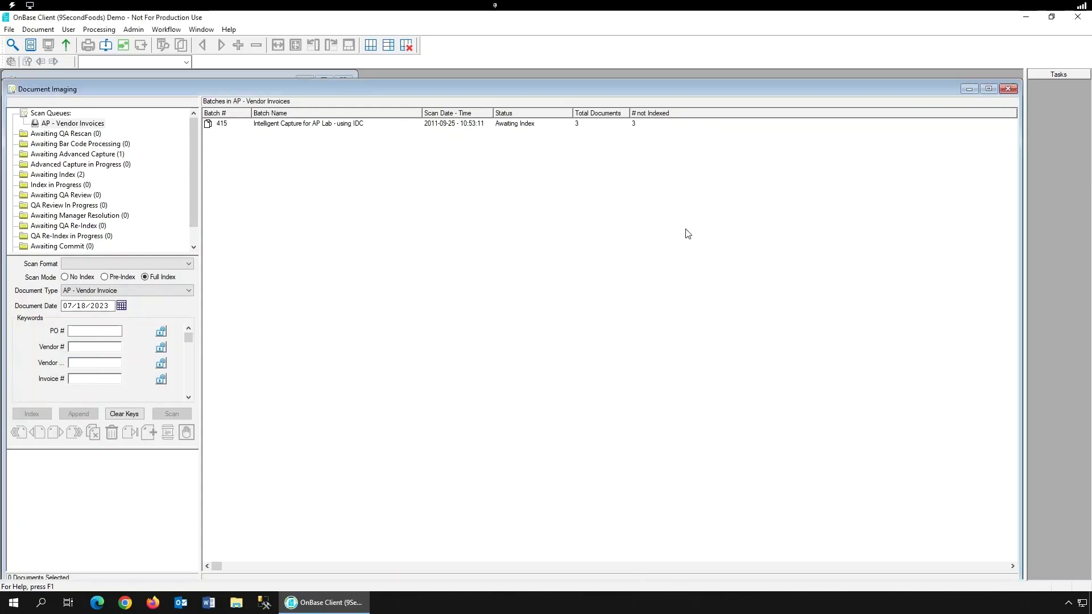
Append -SCHED to the OnBase Client desktop shortcut's Target and apply it
left_click(1026, 17)
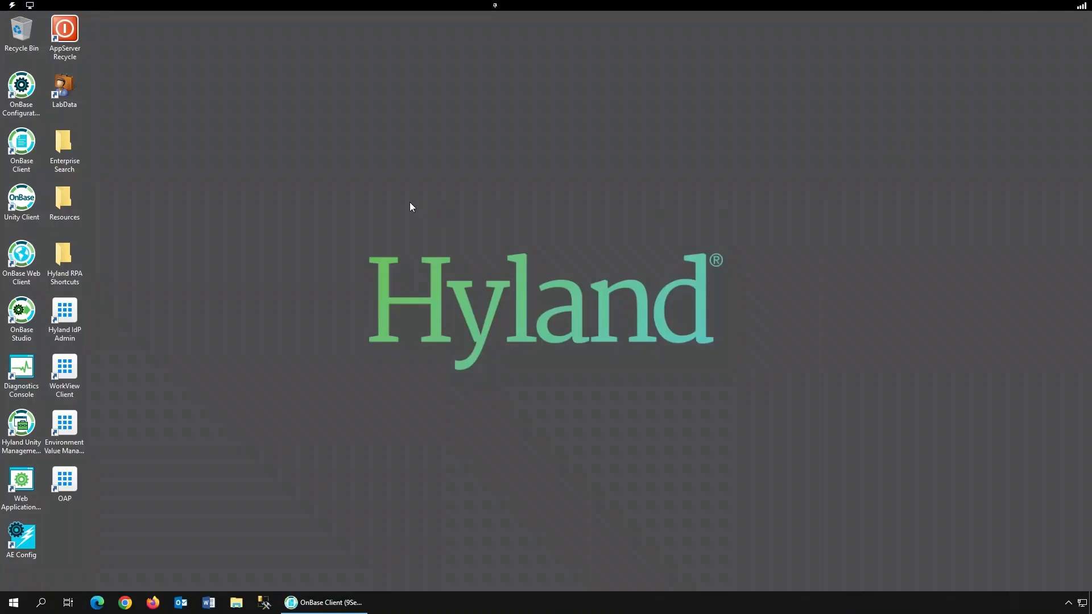
right_click(29, 164)
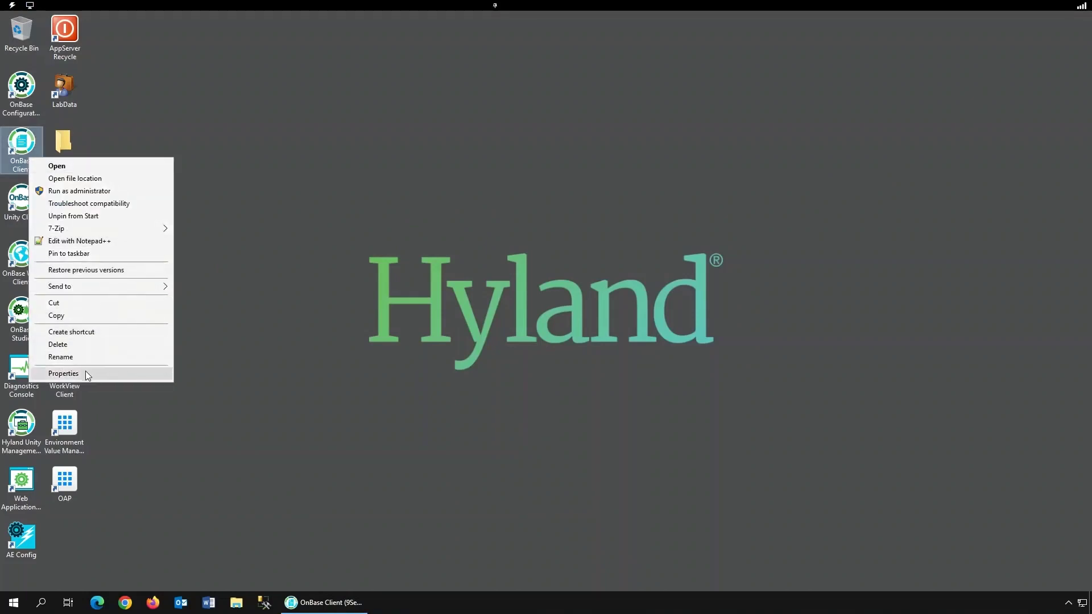
left_click(84, 373)
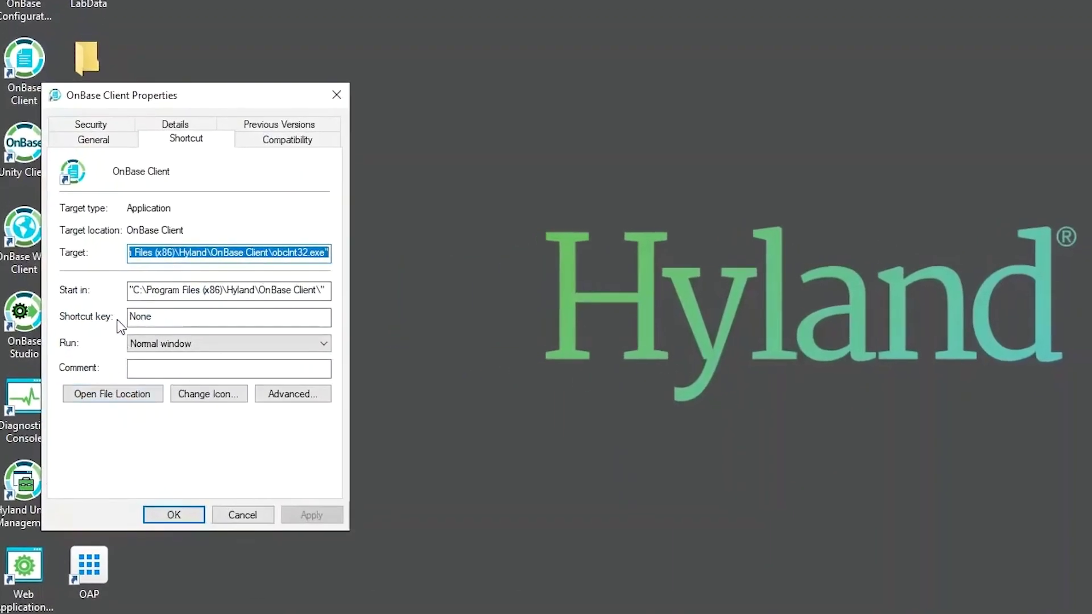
left_click(284, 252)
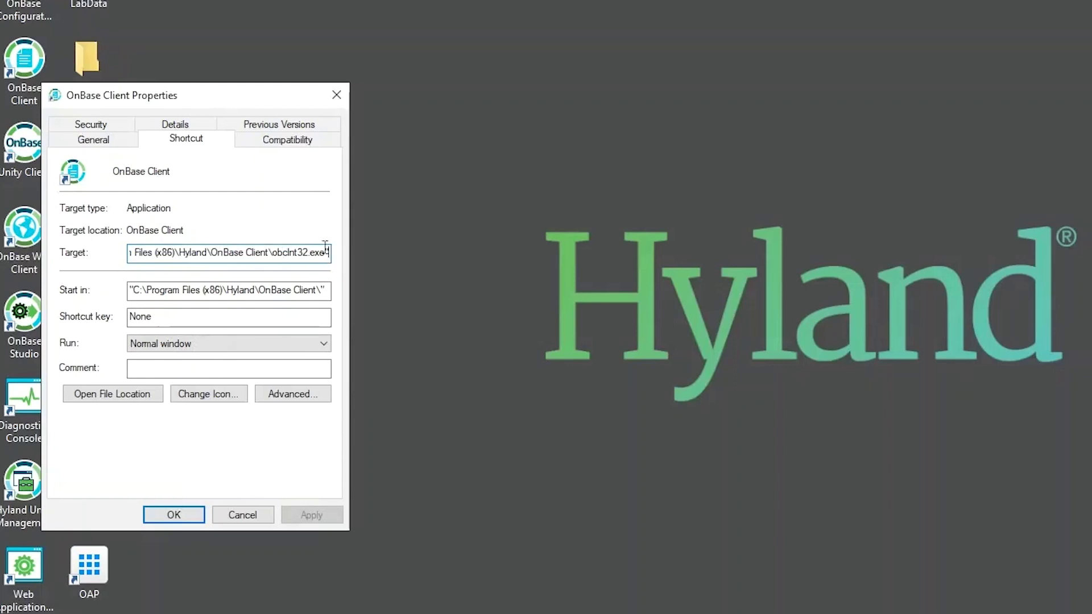
type("-")
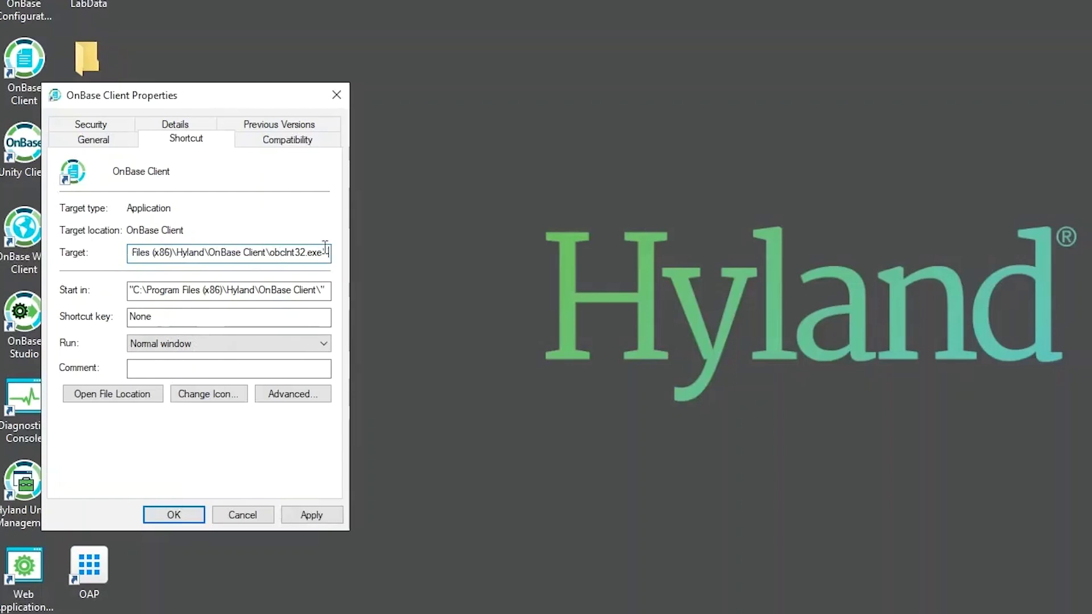
key("BackSpace")
key("BackSpace")
type("-")
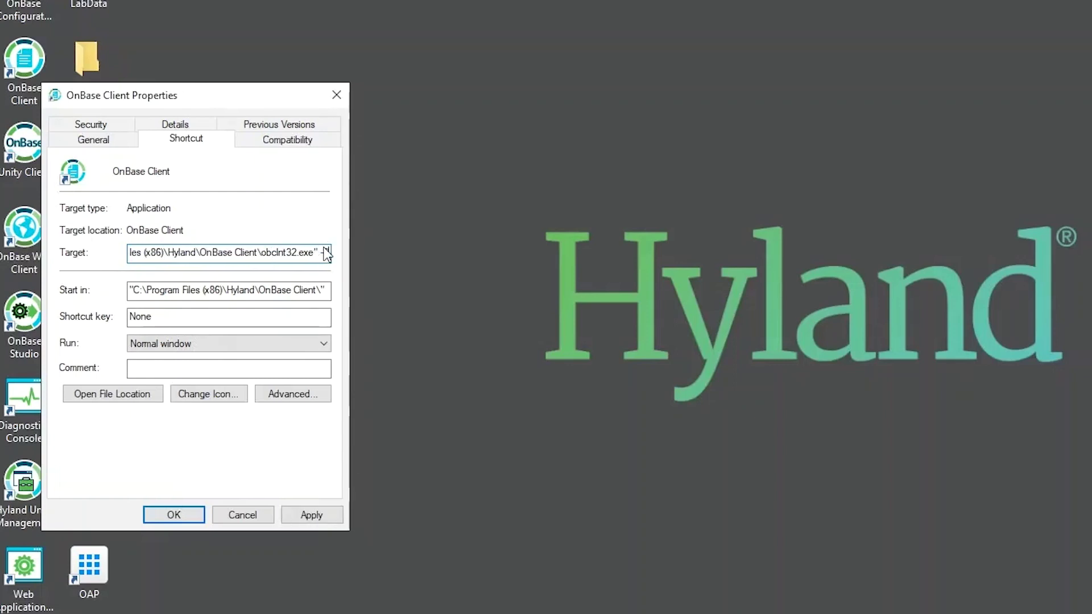
type("SCHED")
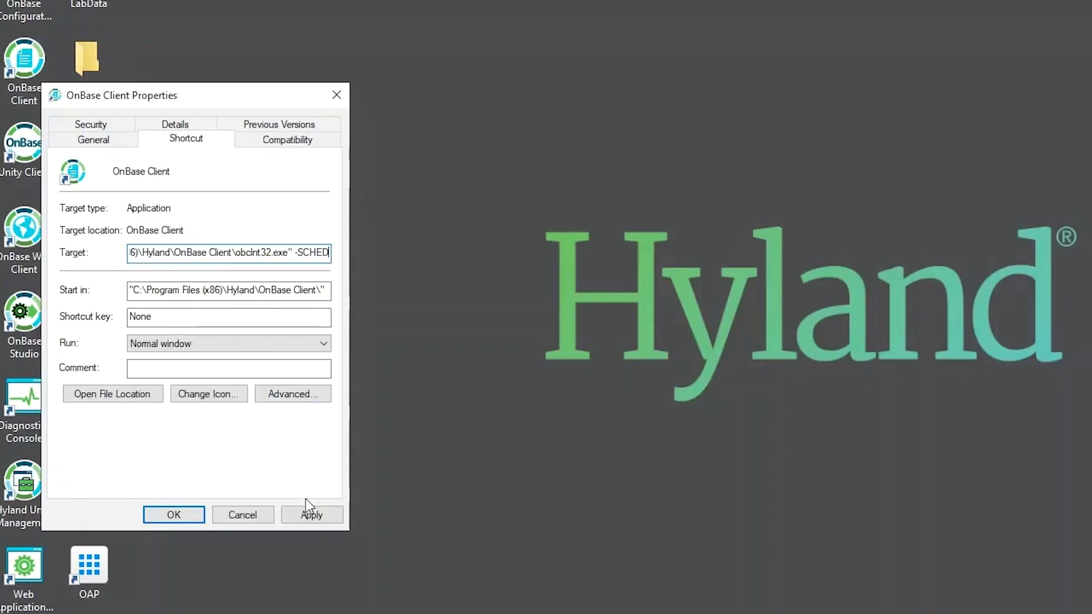
left_click(311, 515)
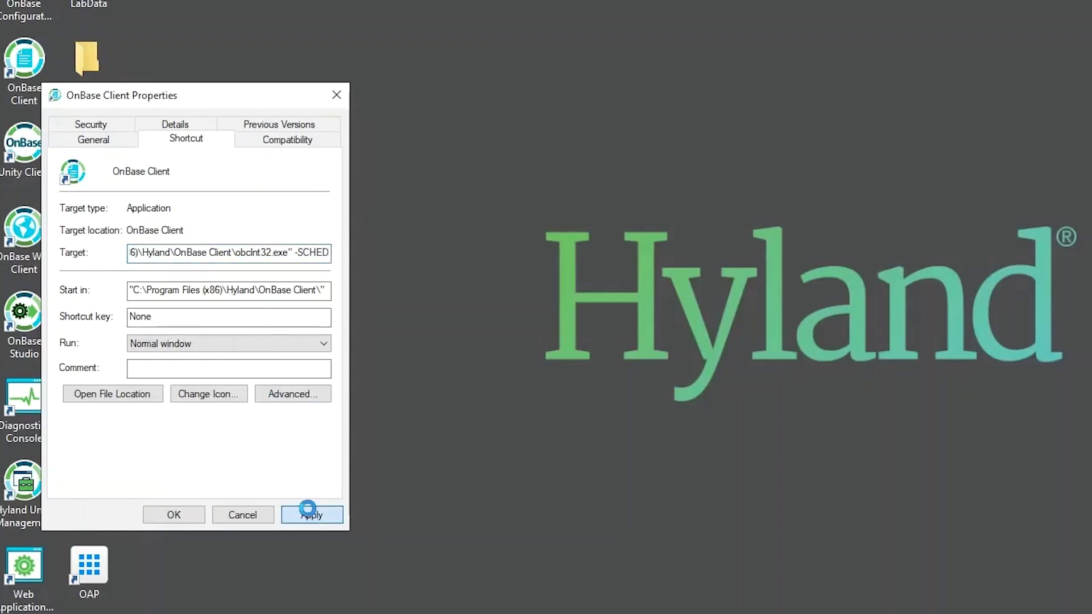
left_click(176, 515)
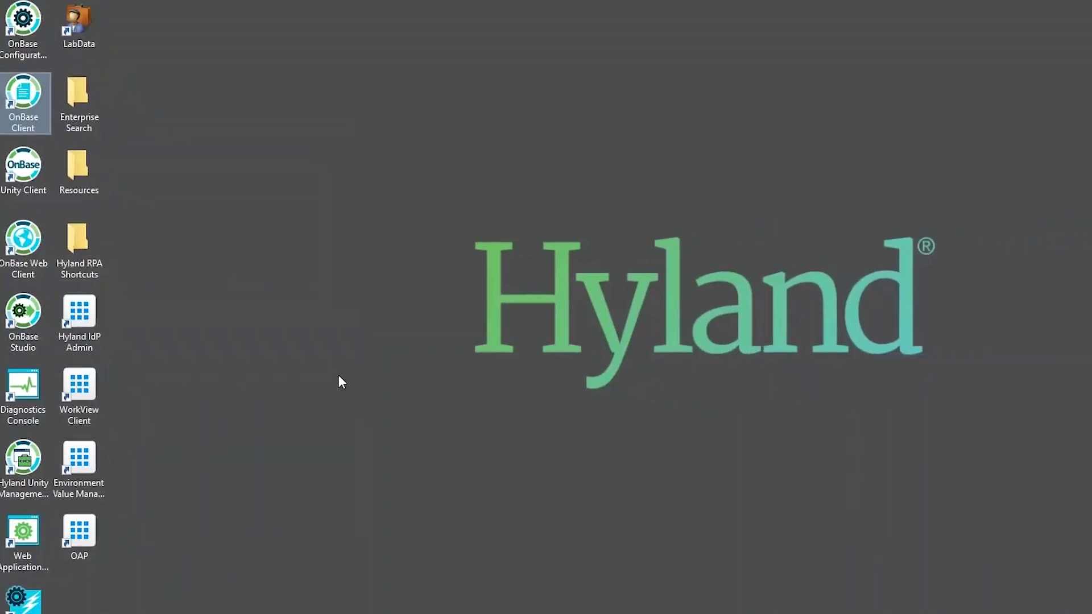